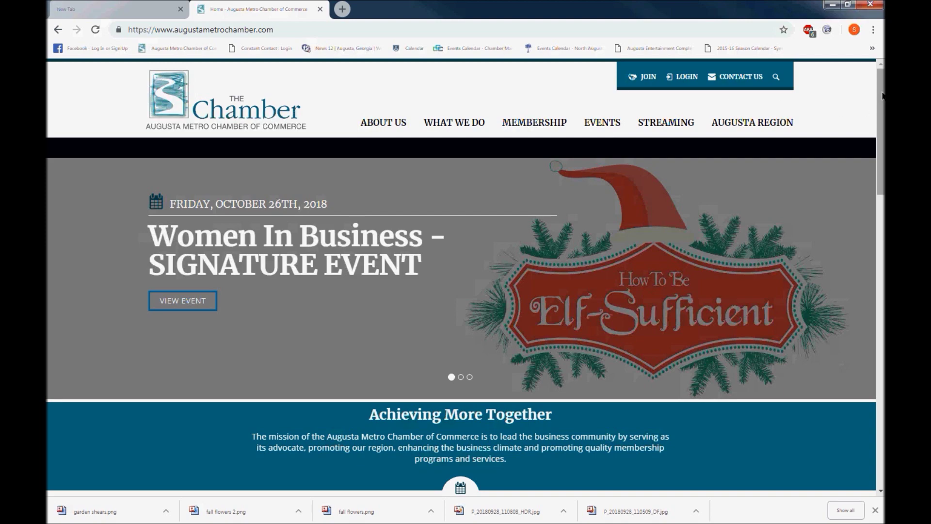
Scroll down to Upcoming Events and back up, then bring up the EVENTS menu.
drag(883, 89, 884, 160)
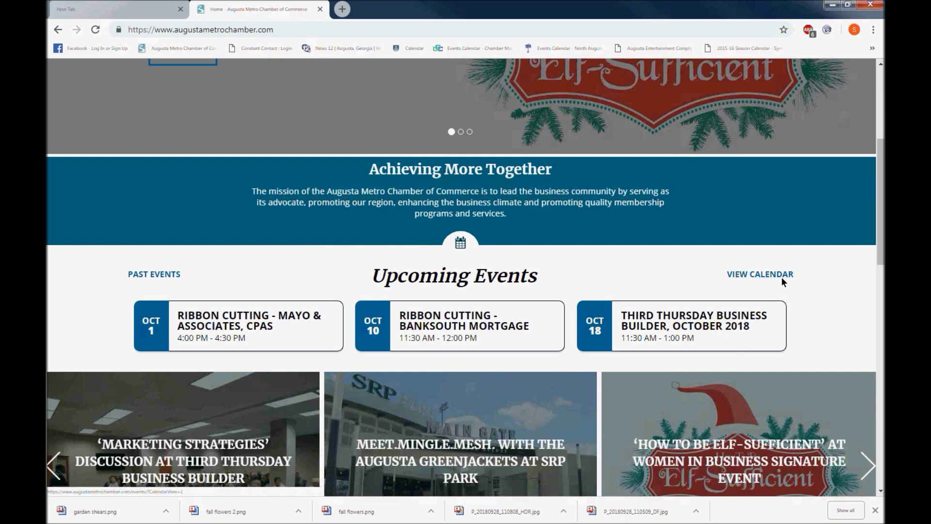
drag(881, 239, 879, 167)
mouse_move(611, 128)
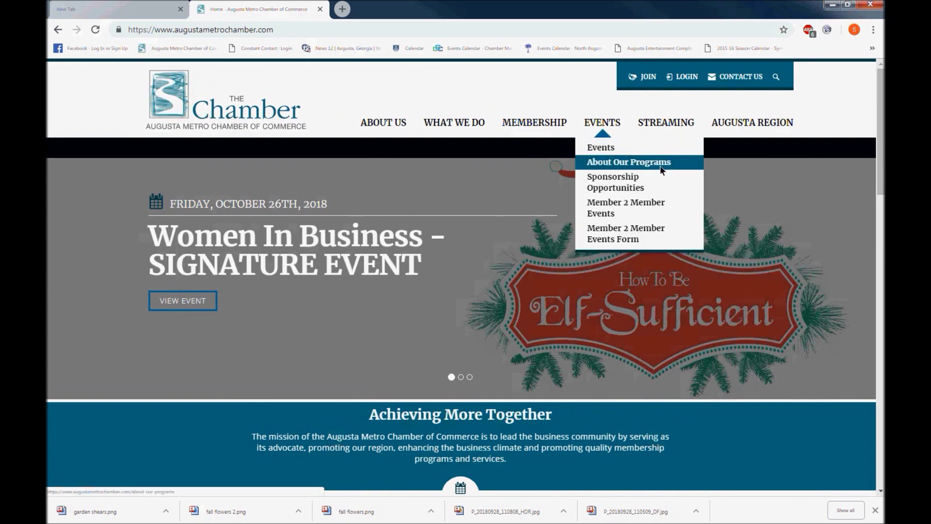
Visit About Our Programs, then go to Sponsorship Opportunities from the EVENTS menu.
click(672, 164)
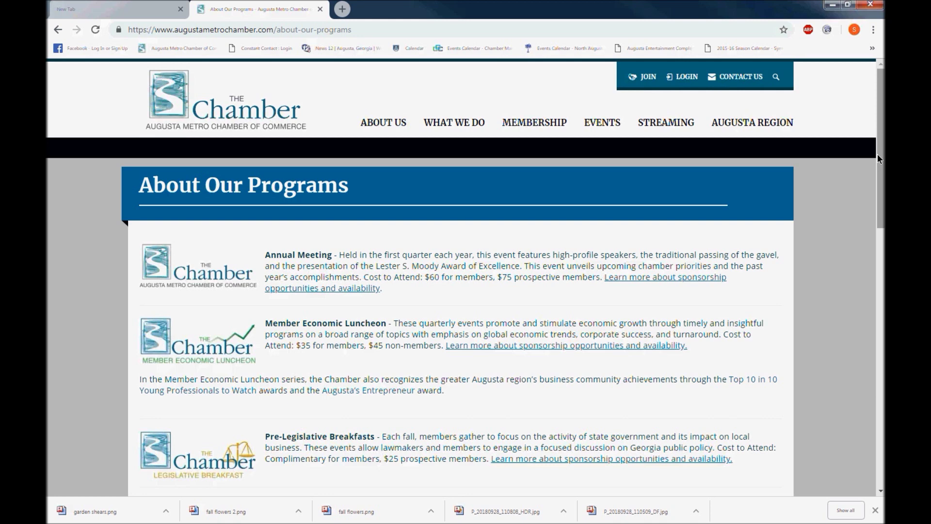
mouse_move(605, 127)
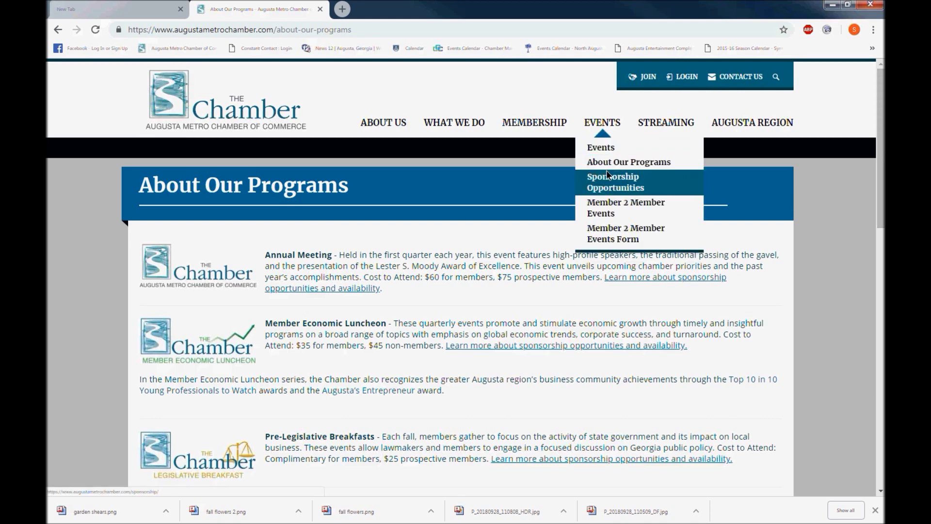
click(609, 189)
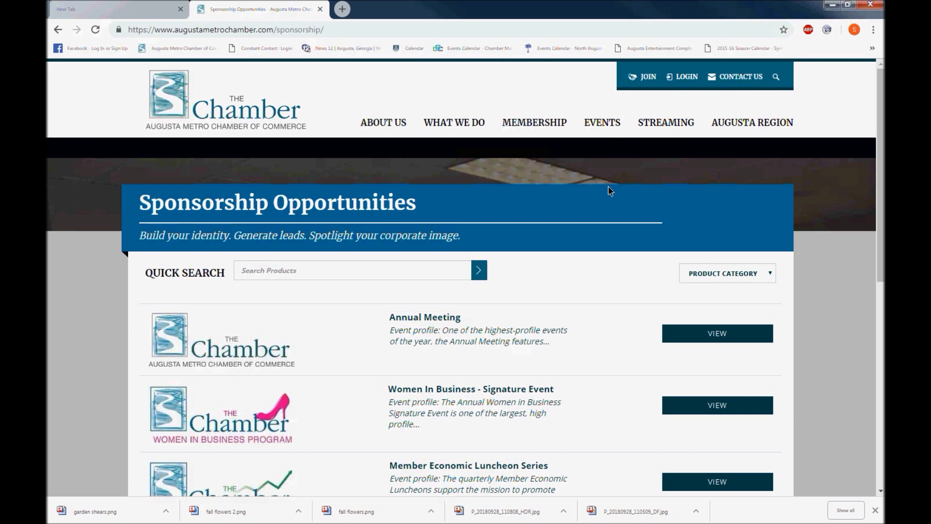
mouse_move(601, 126)
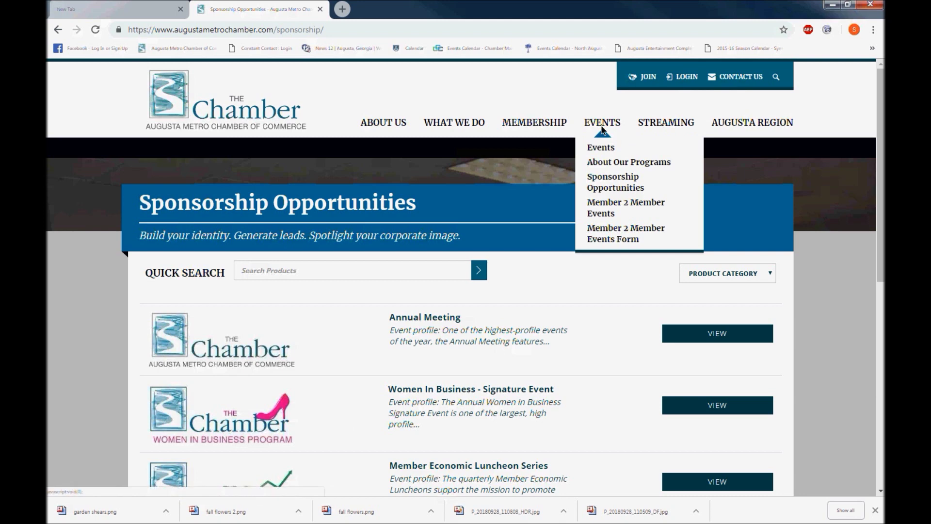
Go to Member 2 Member Events from the EVENTS menu.
click(626, 208)
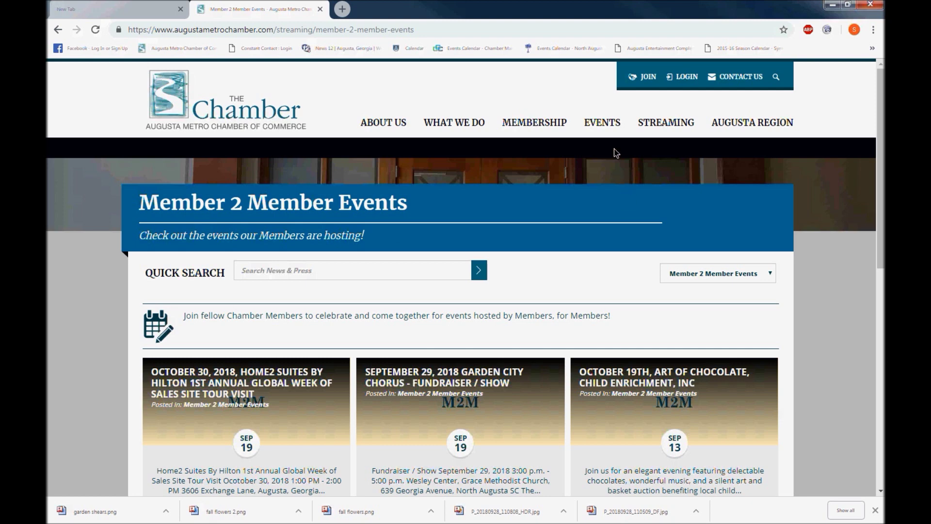
mouse_move(603, 127)
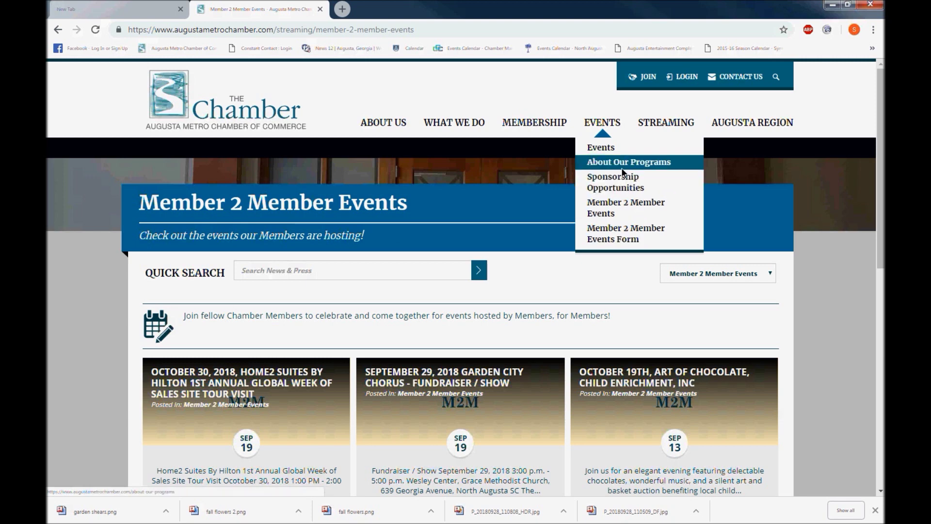
Open the main Events page and switch it to calendar view.
click(639, 149)
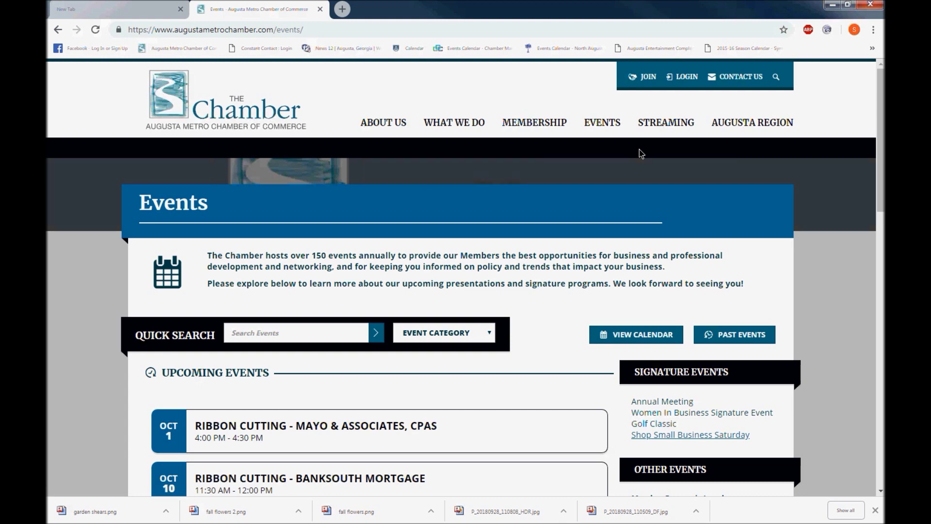
scroll(595, 200, down, 3)
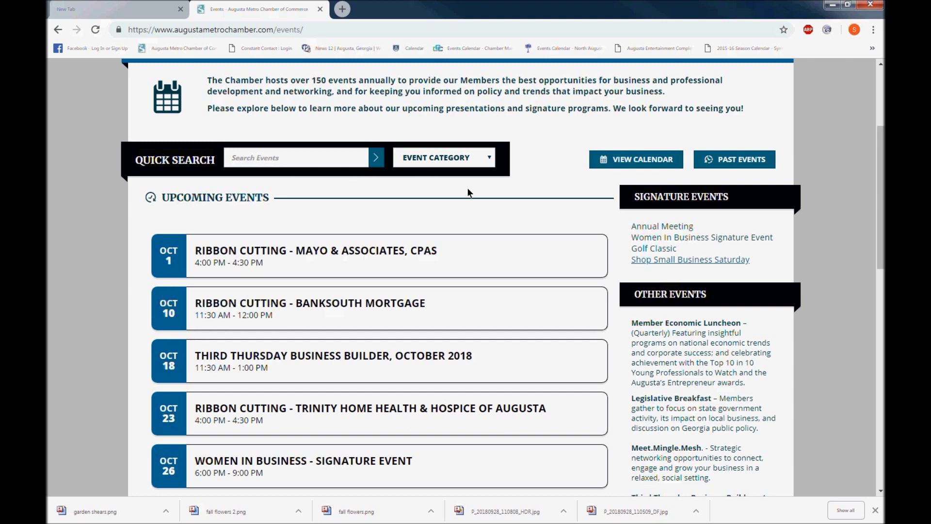
click(639, 164)
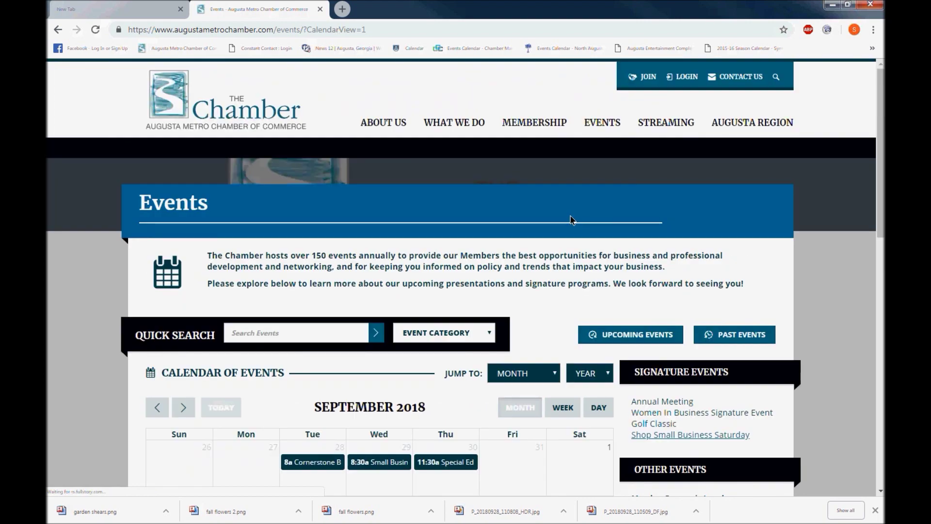
scroll(565, 213, down, 5)
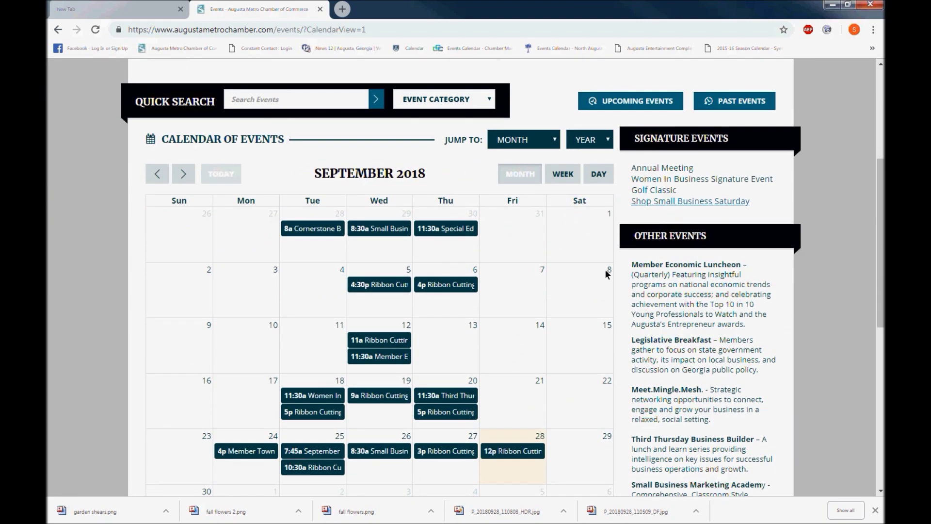
Jump the events calendar to November 2018.
click(553, 144)
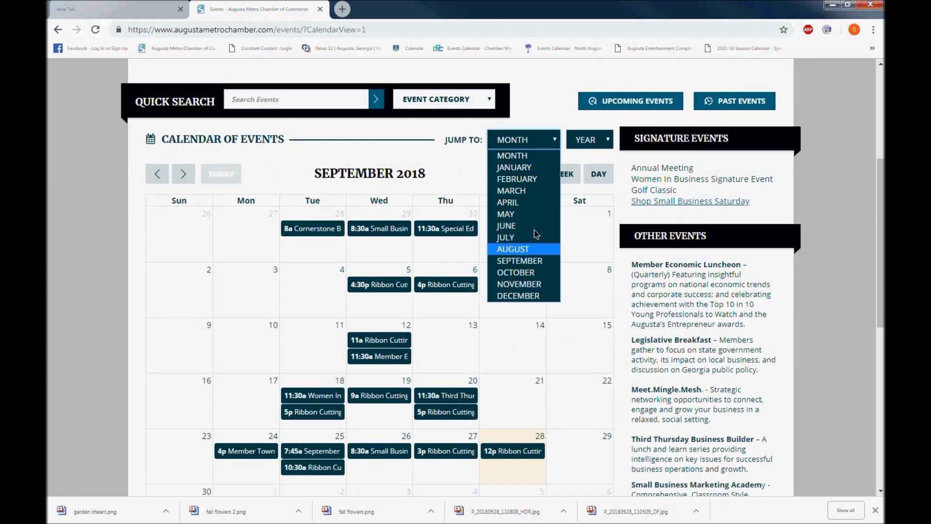
click(185, 175)
click(186, 175)
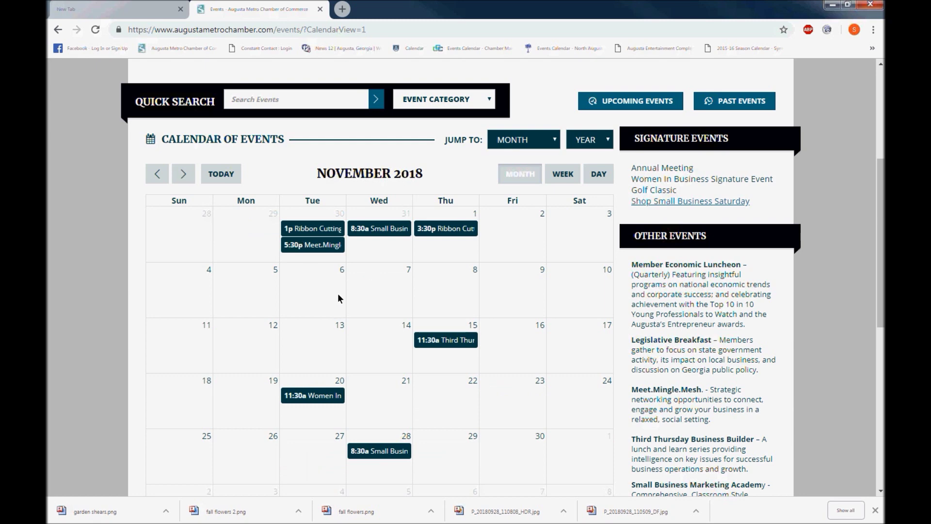
Open the Nov 20 Women In Business event, check its venue map, and view its calendar options.
click(292, 396)
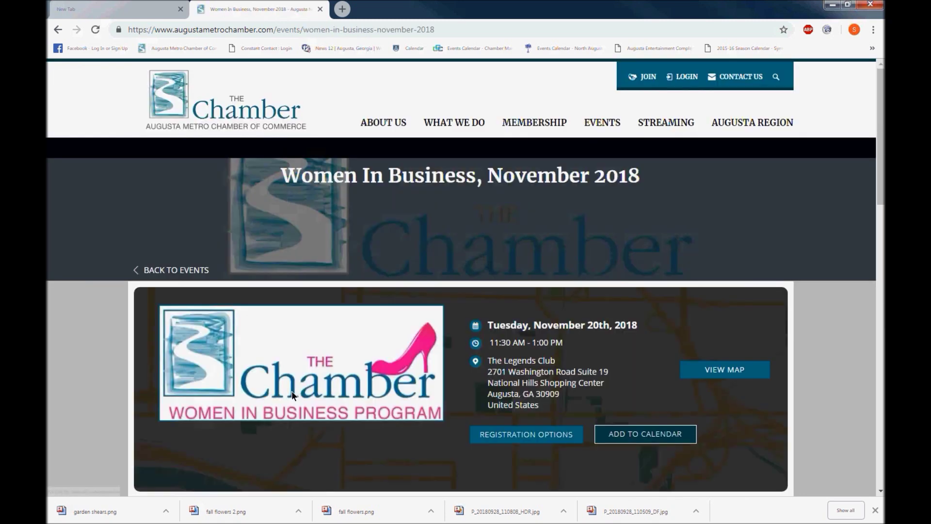
scroll(683, 304, down, 3)
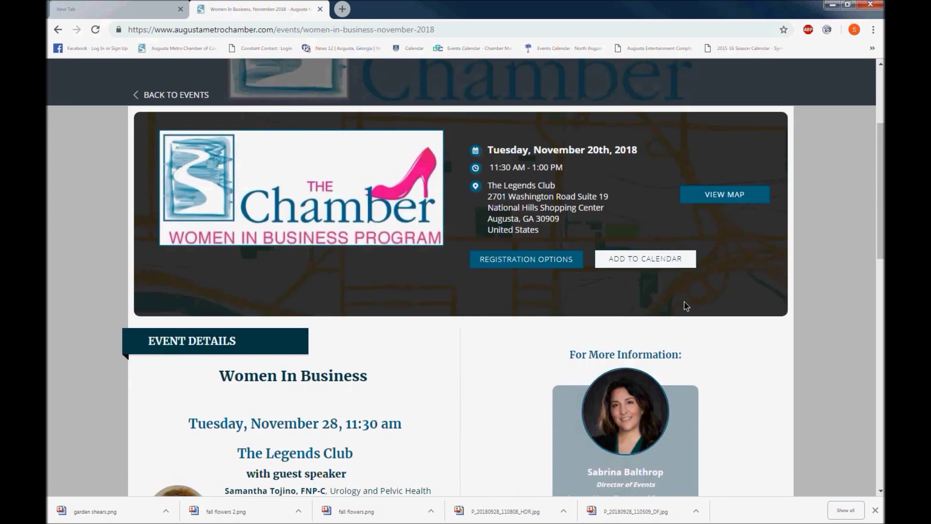
scroll(687, 304, down, 1)
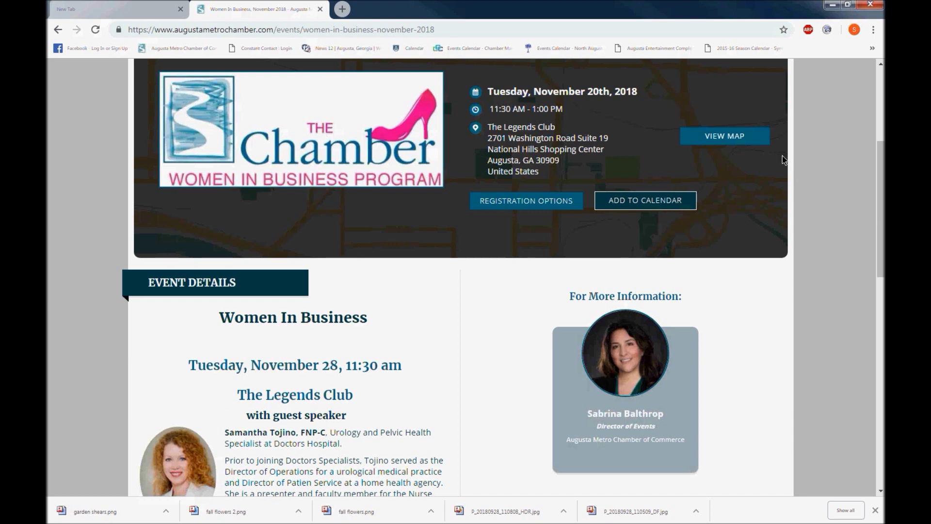
click(741, 141)
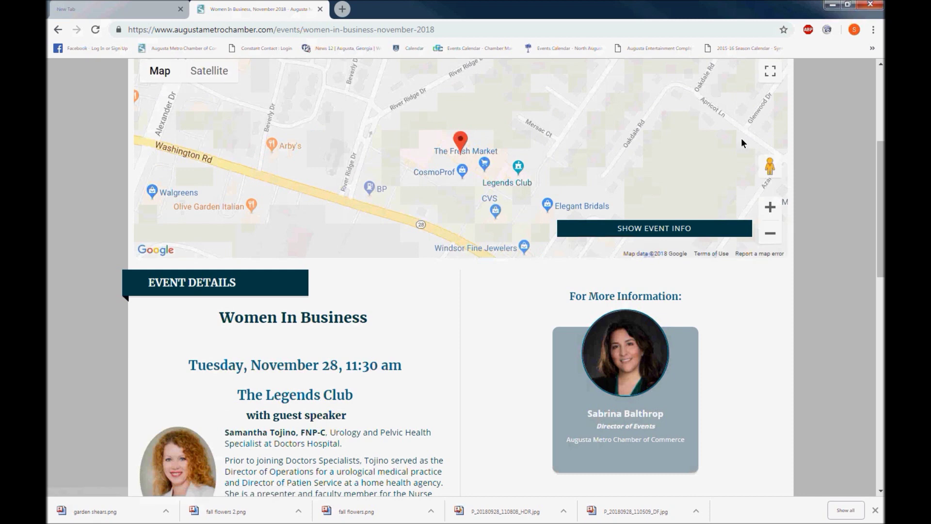
click(703, 232)
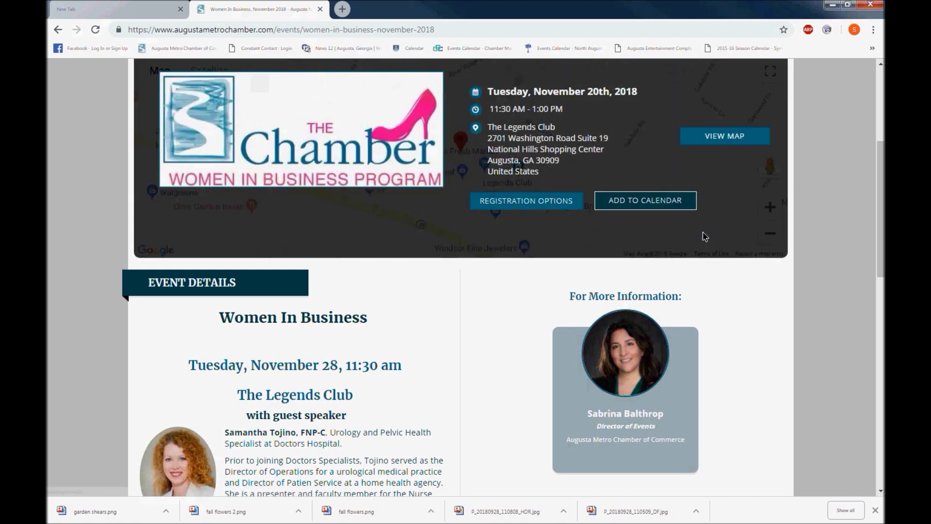
click(673, 207)
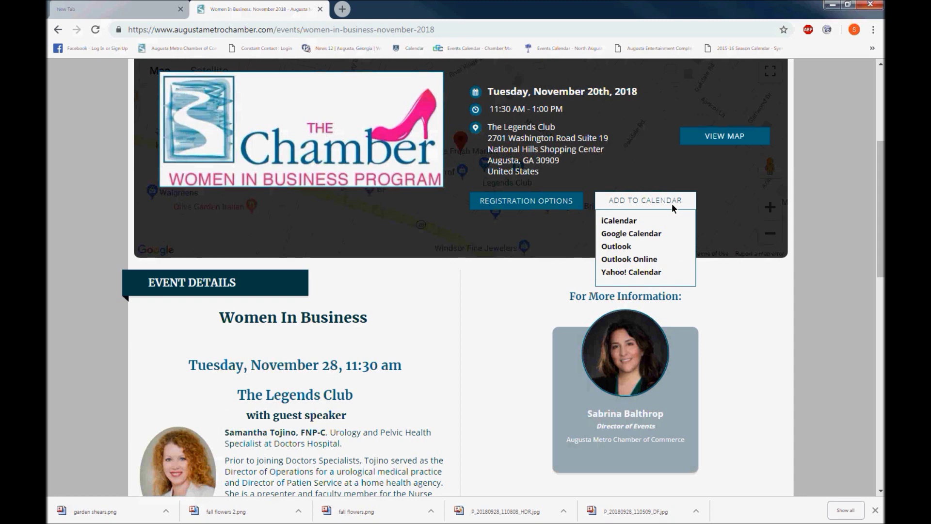
Go to the event's registration page and log in with the saved credentials.
click(519, 208)
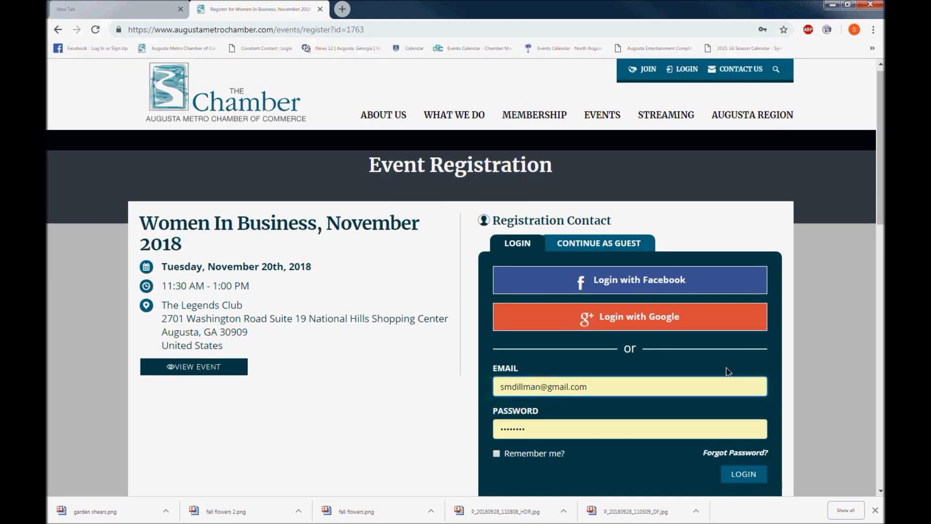
scroll(729, 372, down, 2)
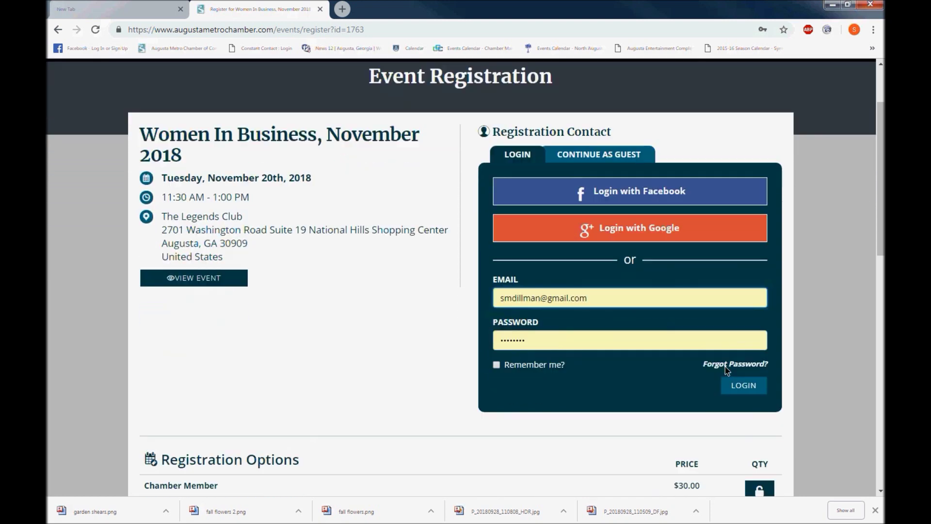
scroll(724, 367, down, 3)
click(752, 193)
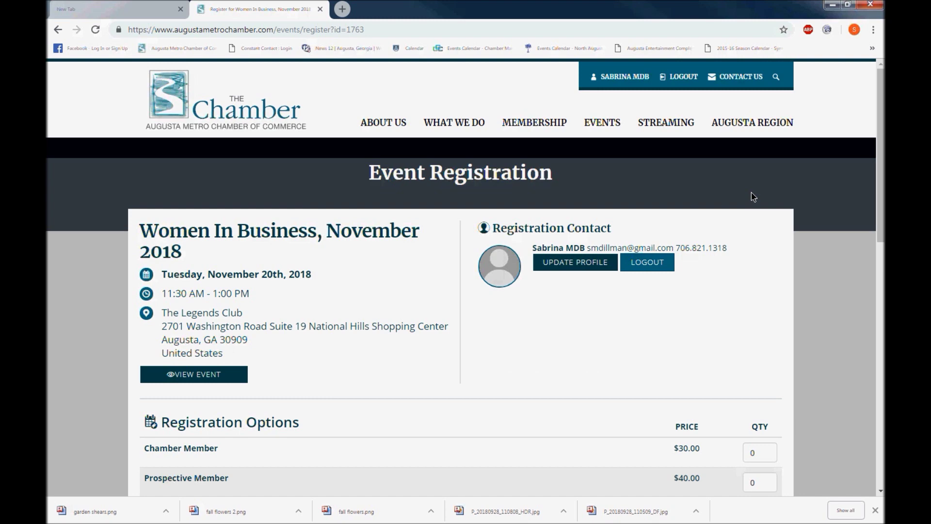
Set the Chamber Member ticket quantity to 3.
scroll(785, 224, down, 3)
scroll(786, 234, down, 2)
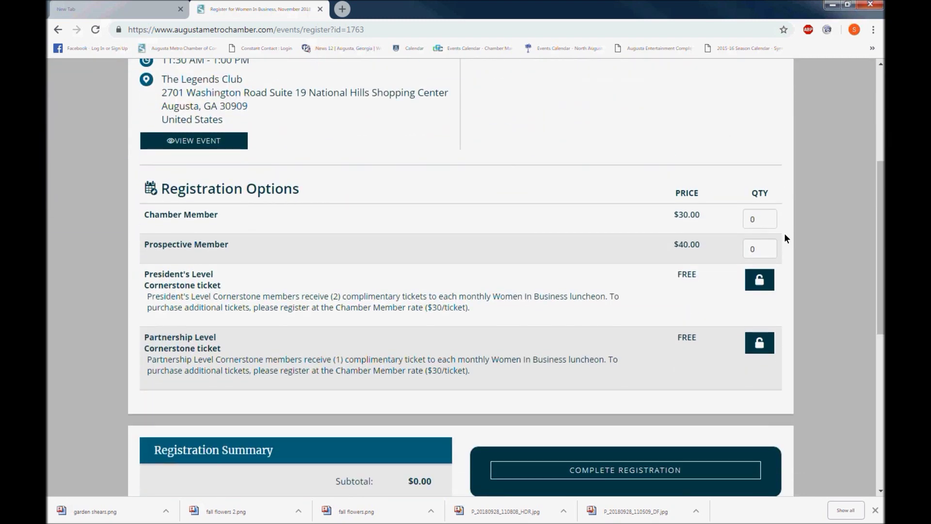
drag(760, 165, 746, 160)
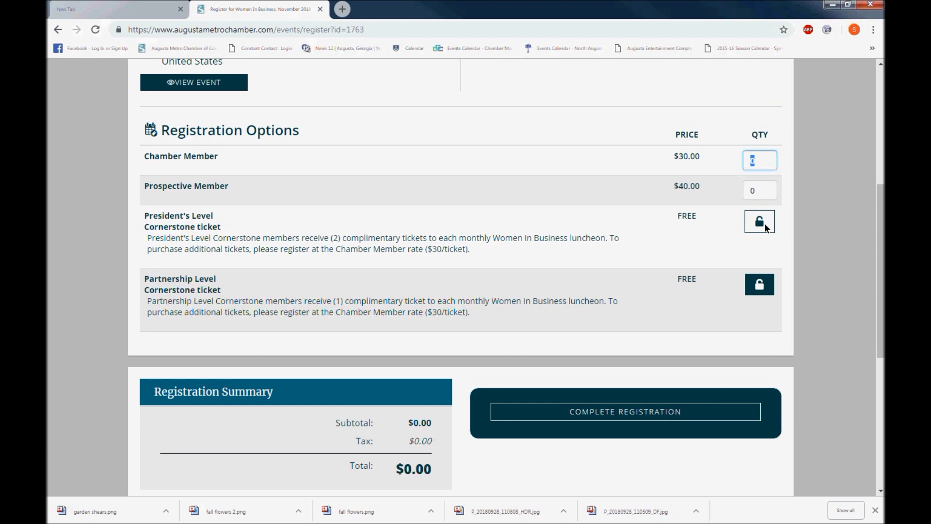
text(3)
key(Tab)
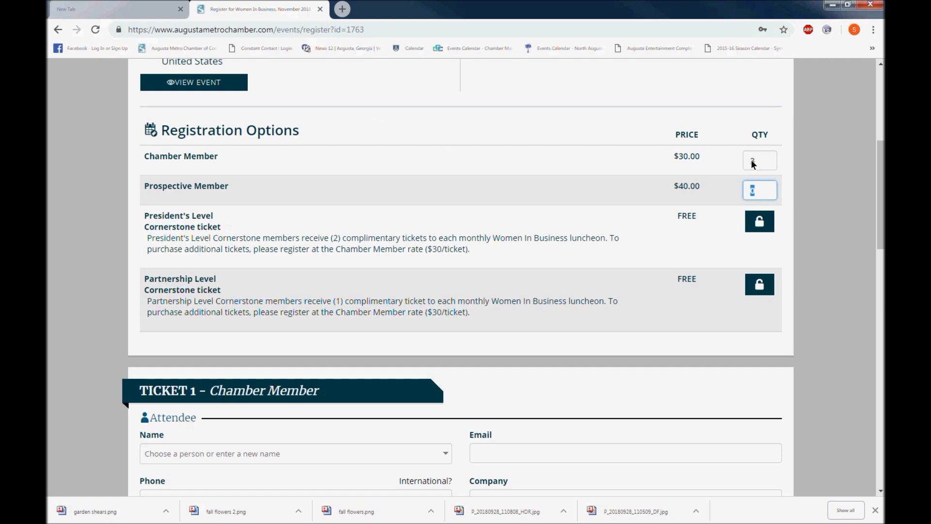
scroll(785, 375, down, 2)
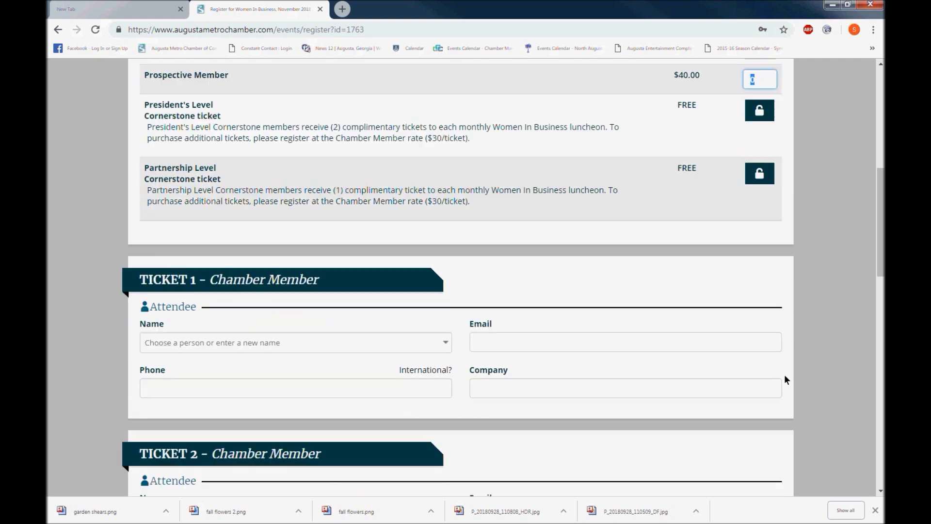
scroll(785, 375, down, 2)
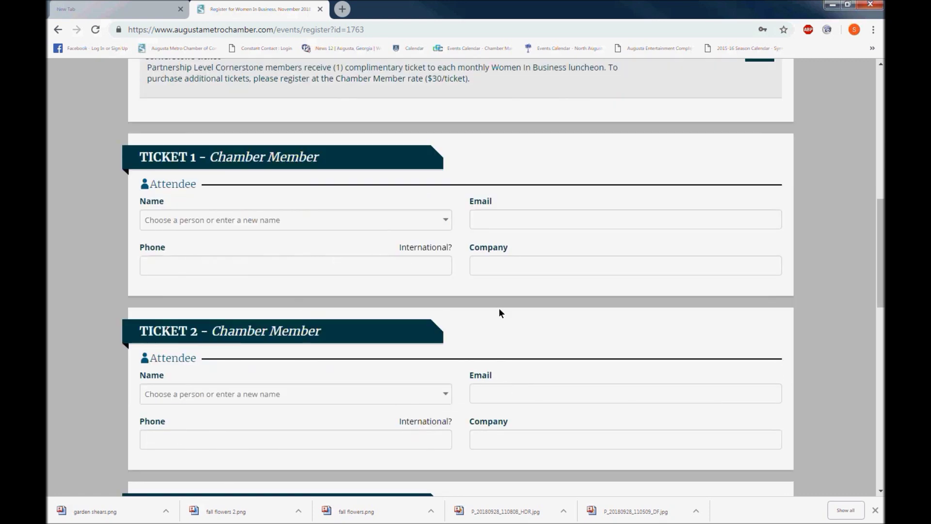
Assign the account holder to Ticket 1 and a saved colleague to Ticket 2.
click(445, 223)
scroll(346, 272, down, 3)
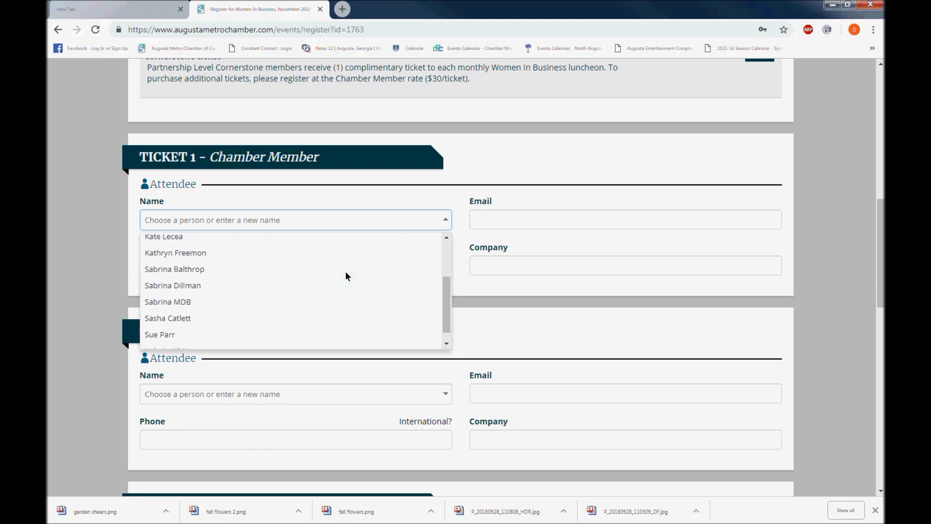
click(231, 286)
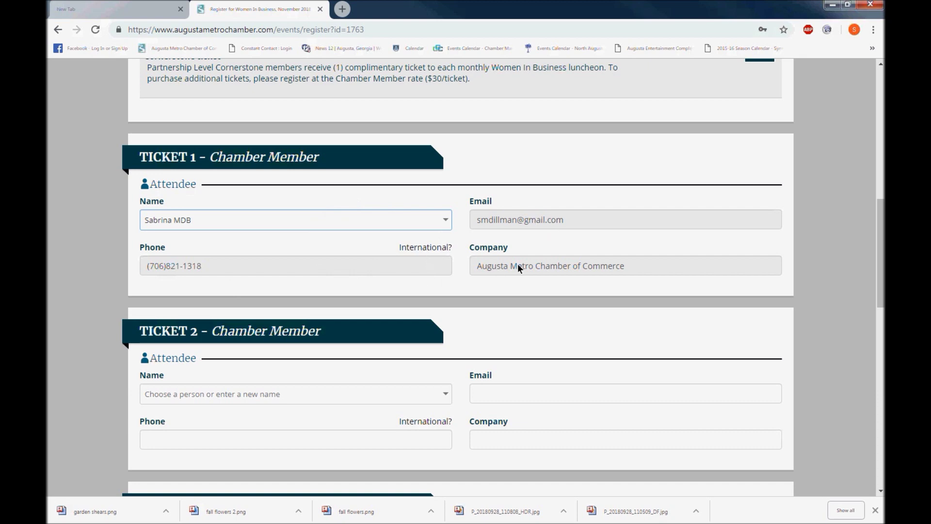
scroll(441, 321, down, 2)
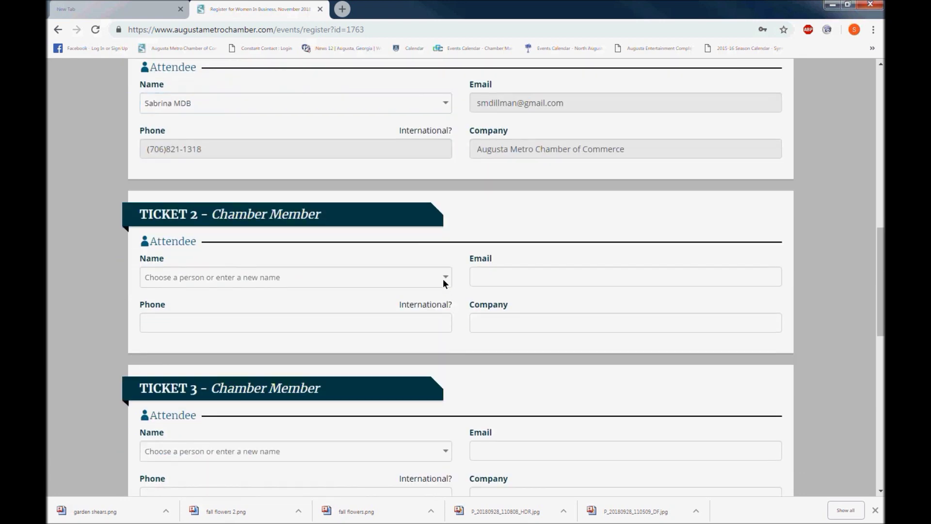
click(444, 279)
click(411, 301)
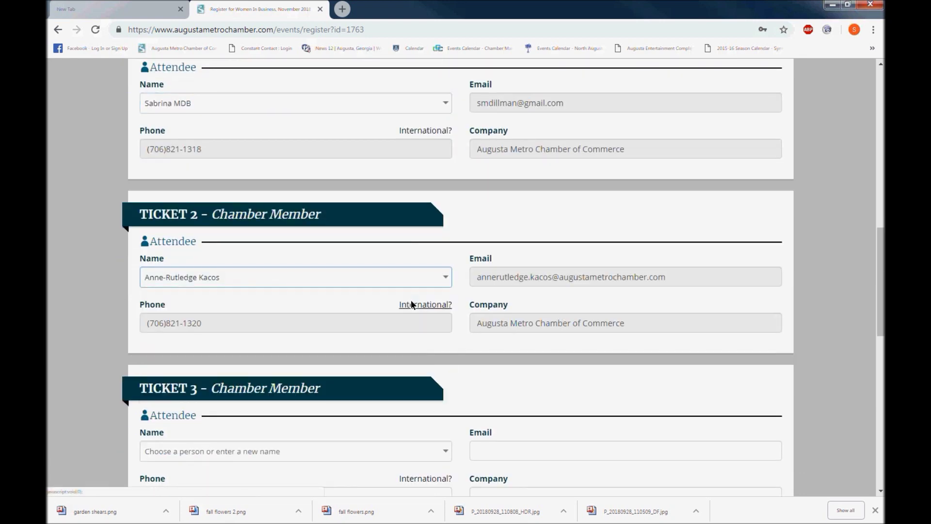
scroll(412, 302, down, 3)
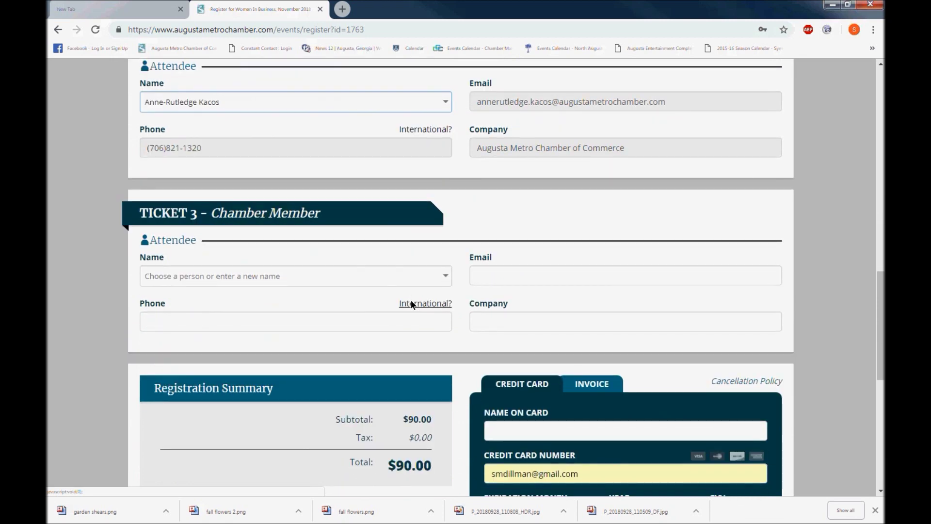
click(443, 276)
scroll(360, 335, down, 1)
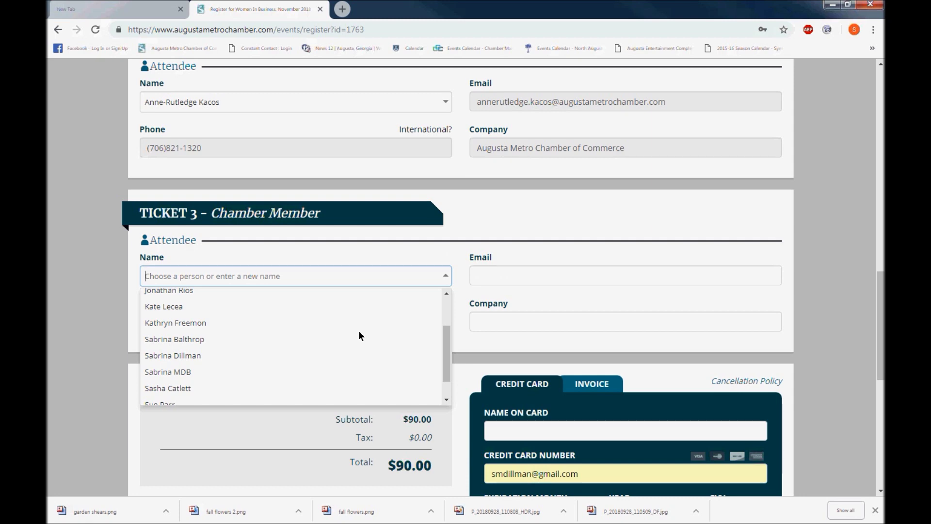
Add a new Ticket 3 attendee with their name, e-mail, and company Augusta Metro Chamber.
text(Jane)
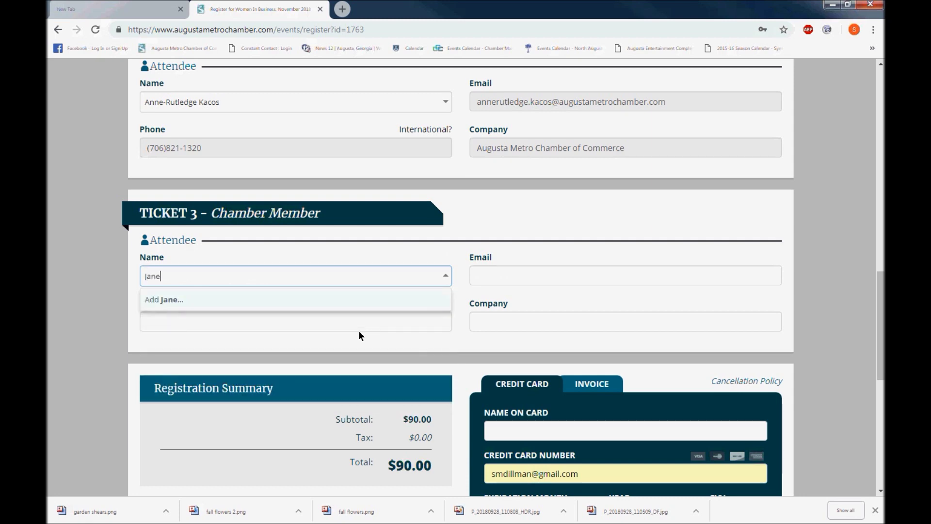
text( Smith)
key(Return)
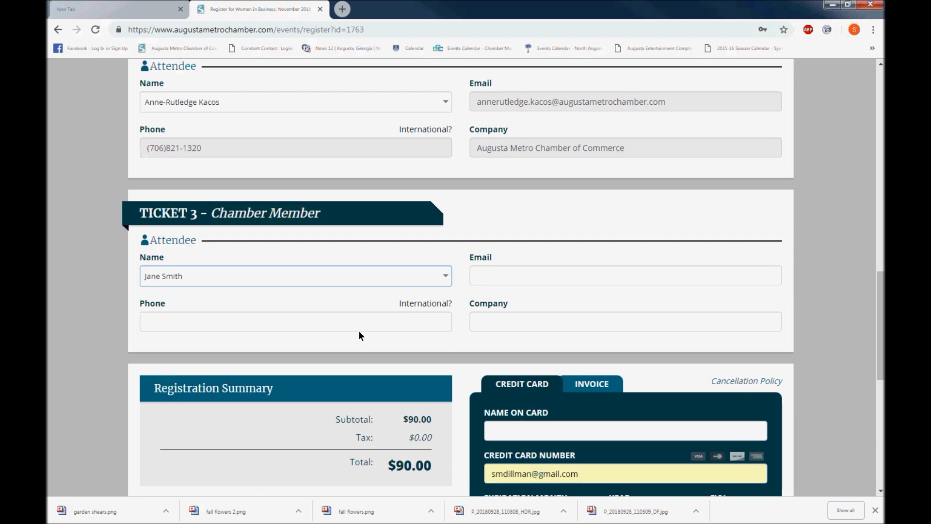
click(492, 278)
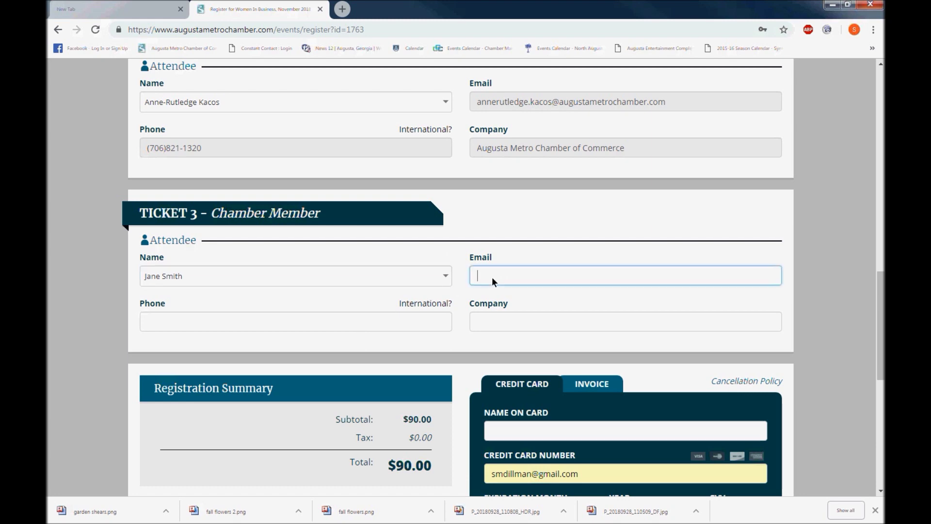
click(490, 320)
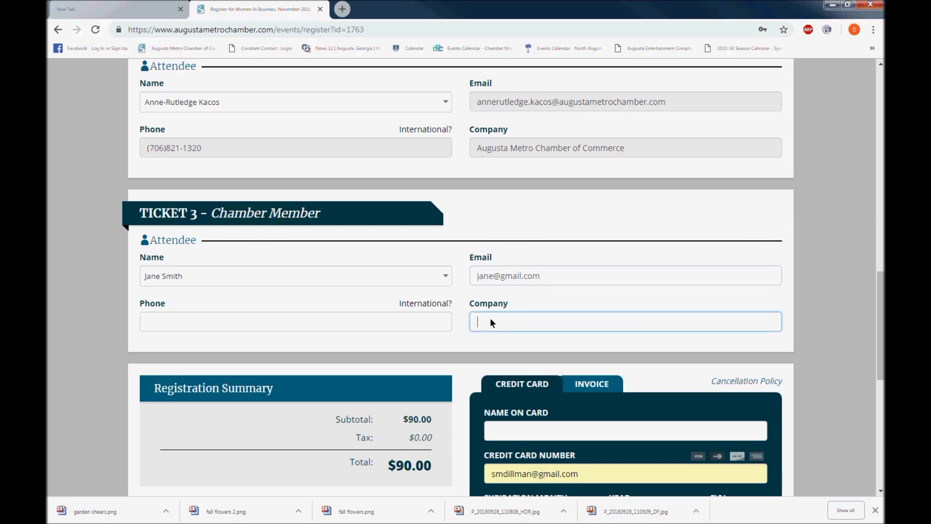
text(Augusta Metro Chamber)
Choose Invoice payment, billed to Augusta Metro Chamber of Commerce, instead of credit card.
scroll(460, 207, down, 6)
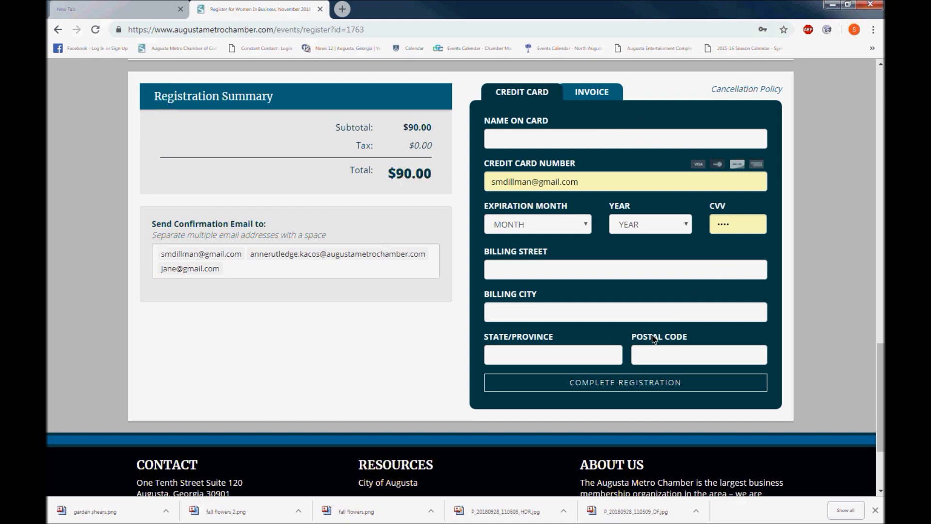
click(592, 94)
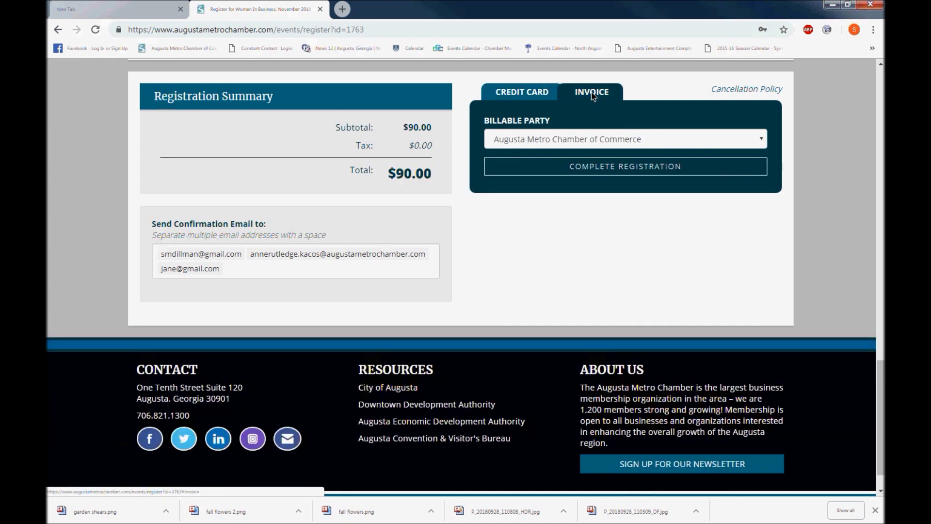